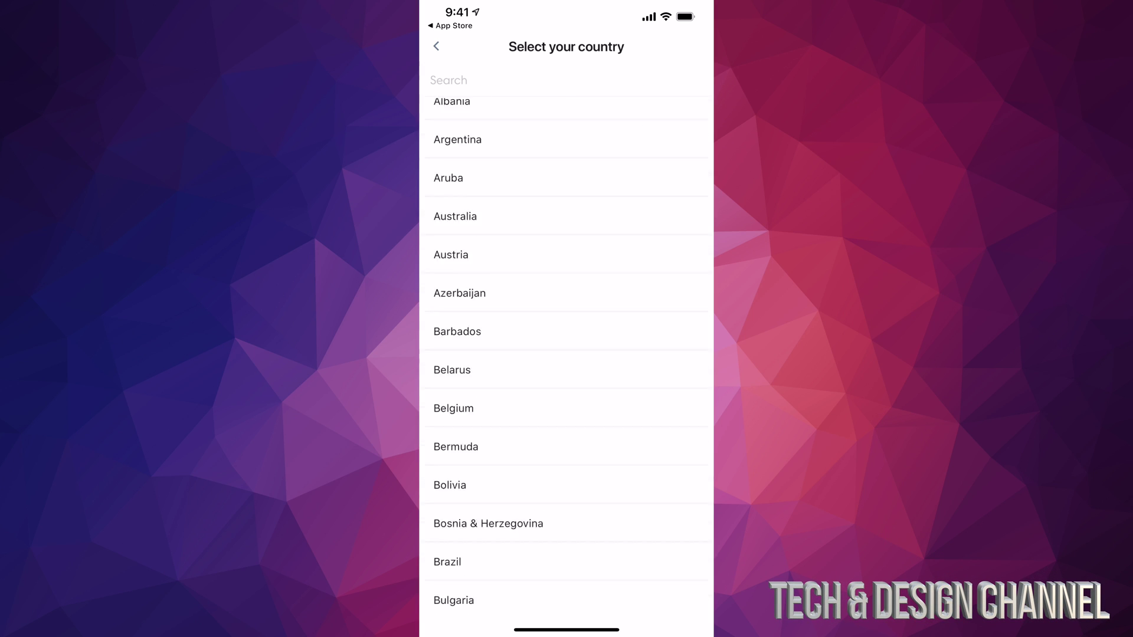
# - Scroll down the Select your country list to find your country
pyautogui.scroll(-3, 566, 354)
pyautogui.scroll(-5, 567, 354)
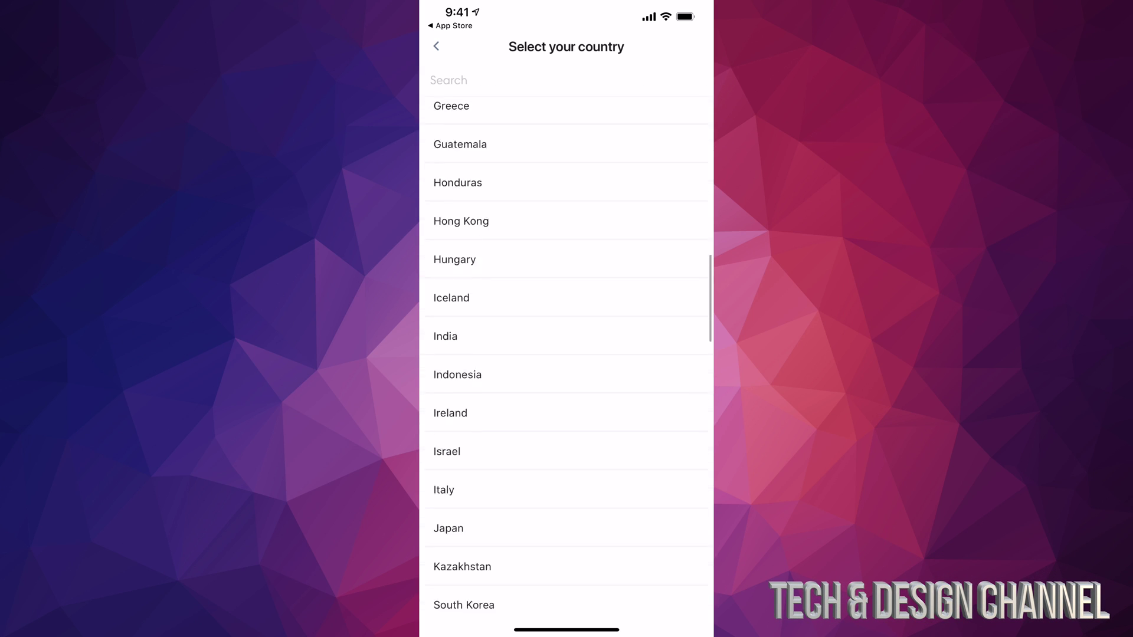
pyautogui.scroll(-7, 567, 354)
pyautogui.scroll(-8, 567, 354)
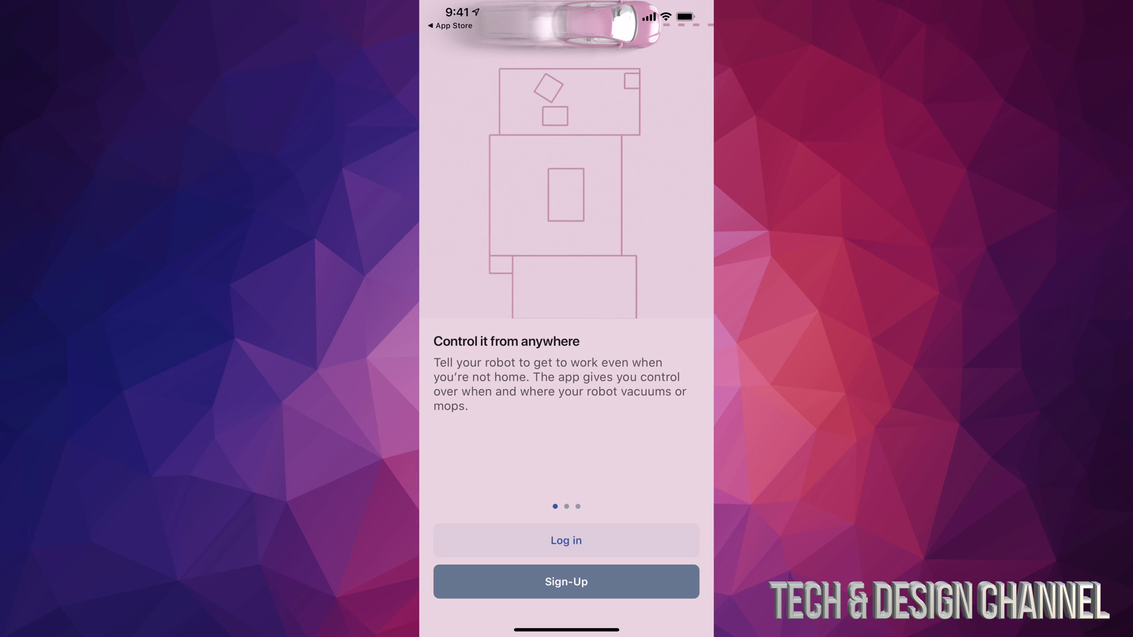
# - Start a new iRobot account via Sign-Up and allow local network access
pyautogui.click(566, 582)
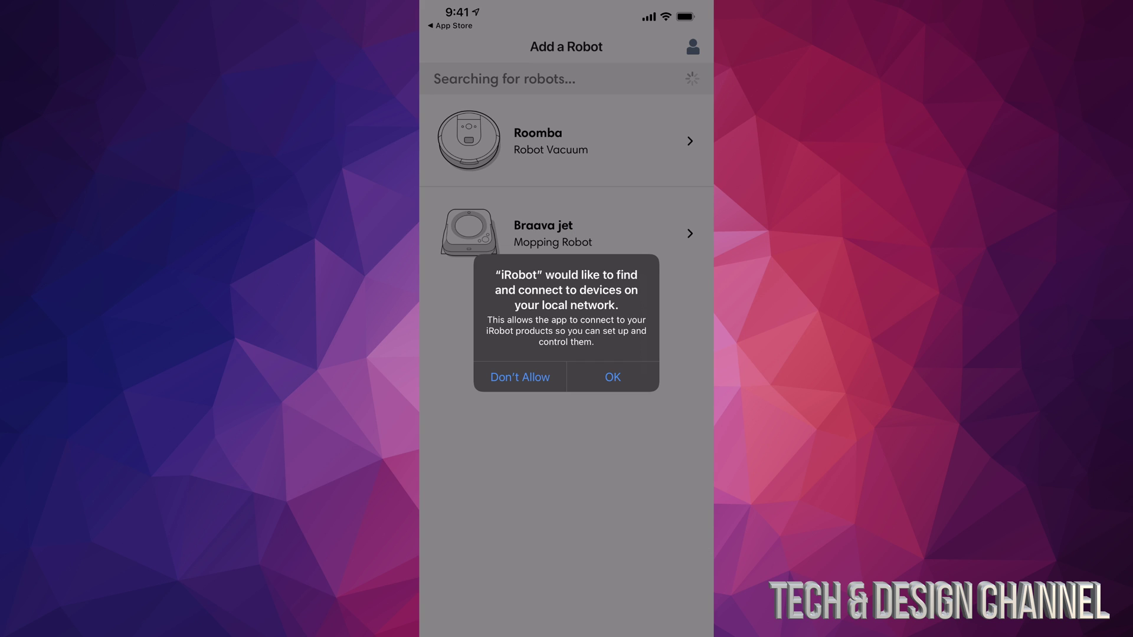
pyautogui.click(612, 377)
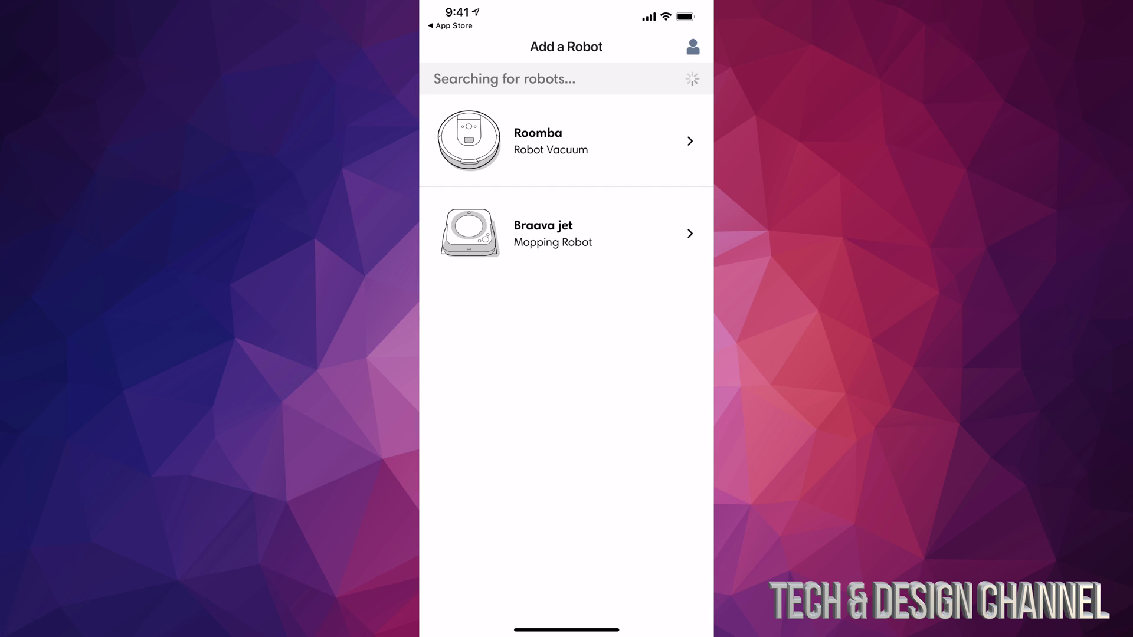
# - Choose Roomba, allow Bluetooth, begin setup and grant location access
pyautogui.click(551, 141)
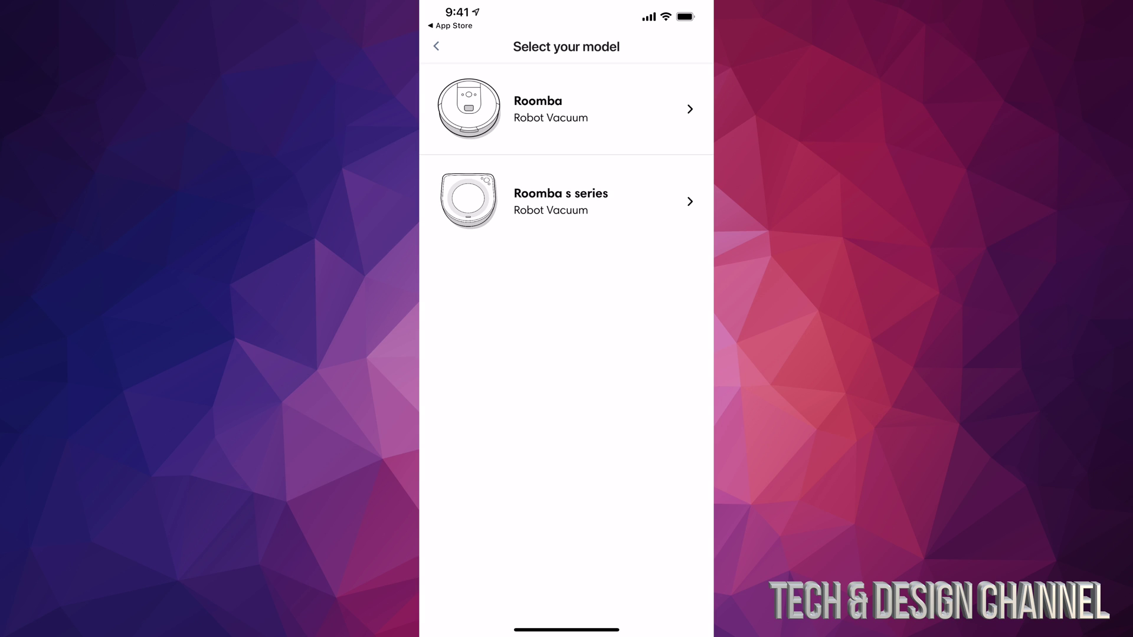
pyautogui.click(552, 109)
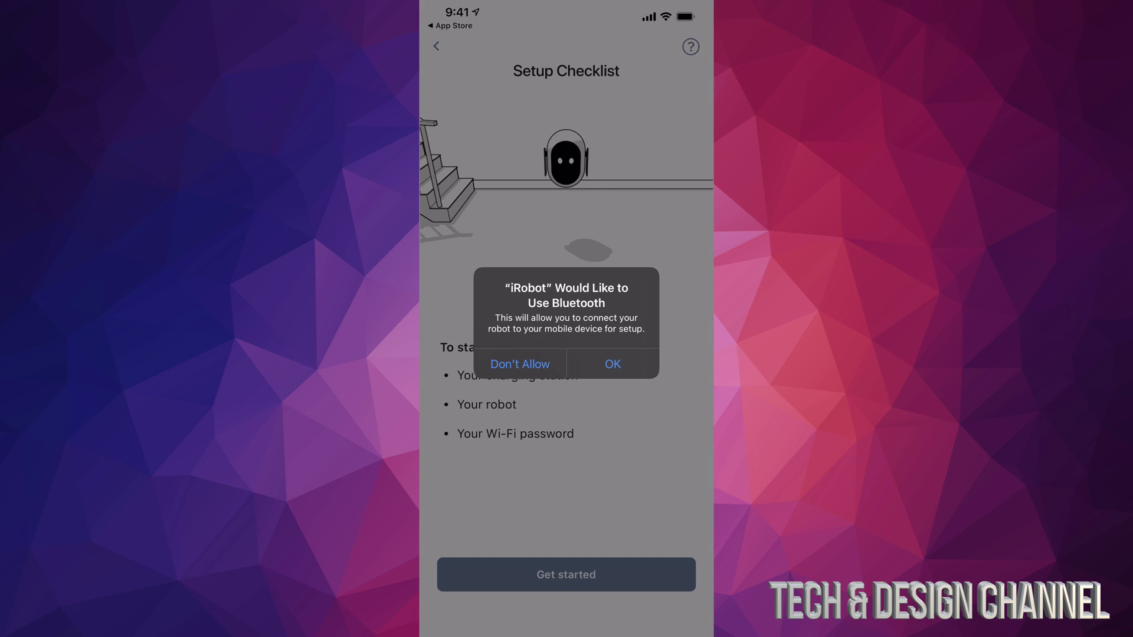
pyautogui.click(609, 362)
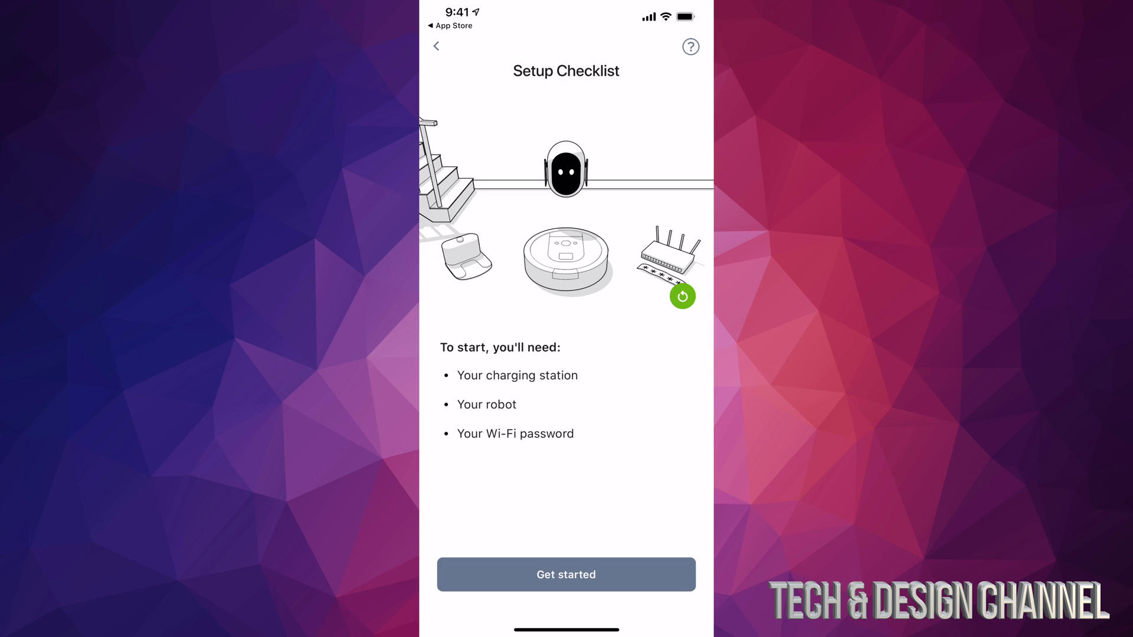
pyautogui.click(566, 575)
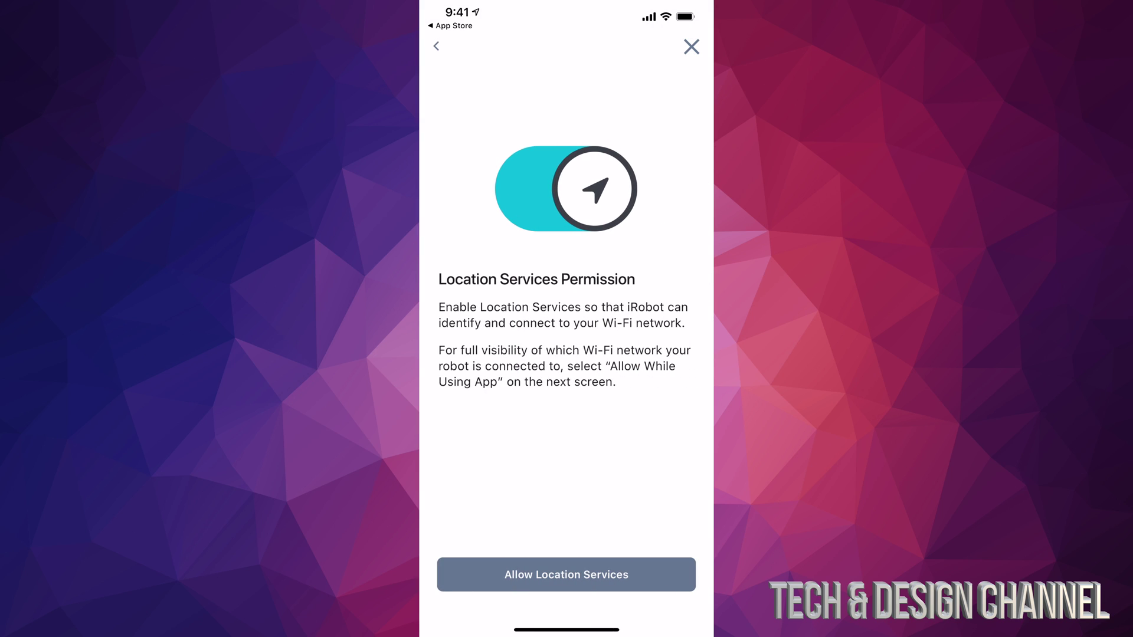
pyautogui.click(566, 575)
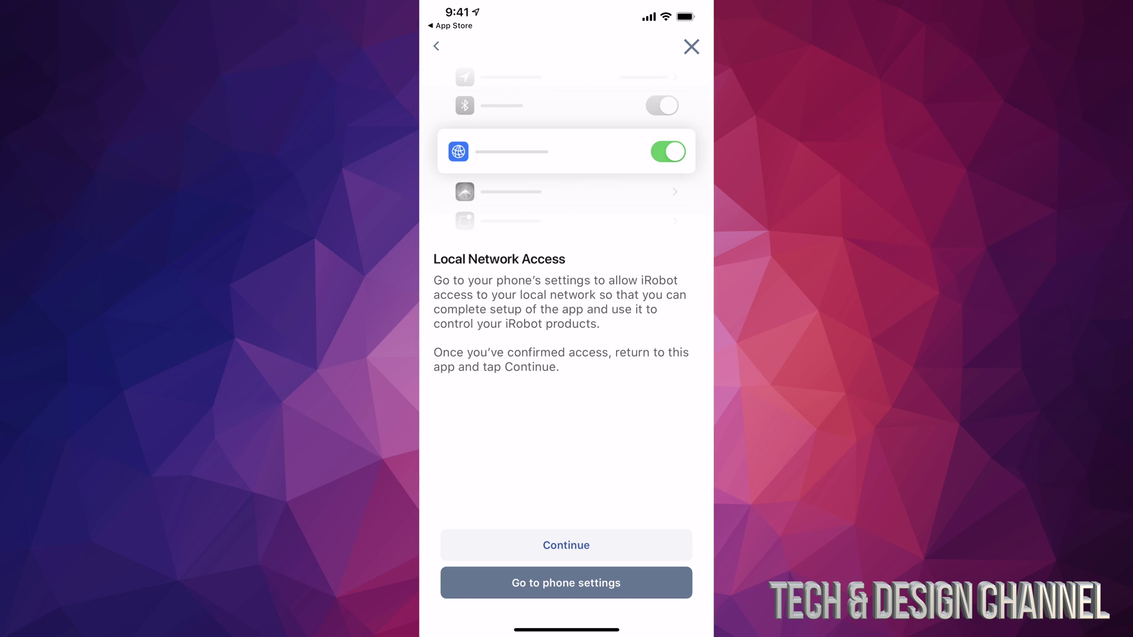
# - Check iRobot's permissions and Notifications in phone Settings, then go to the home screen
pyautogui.click(565, 583)
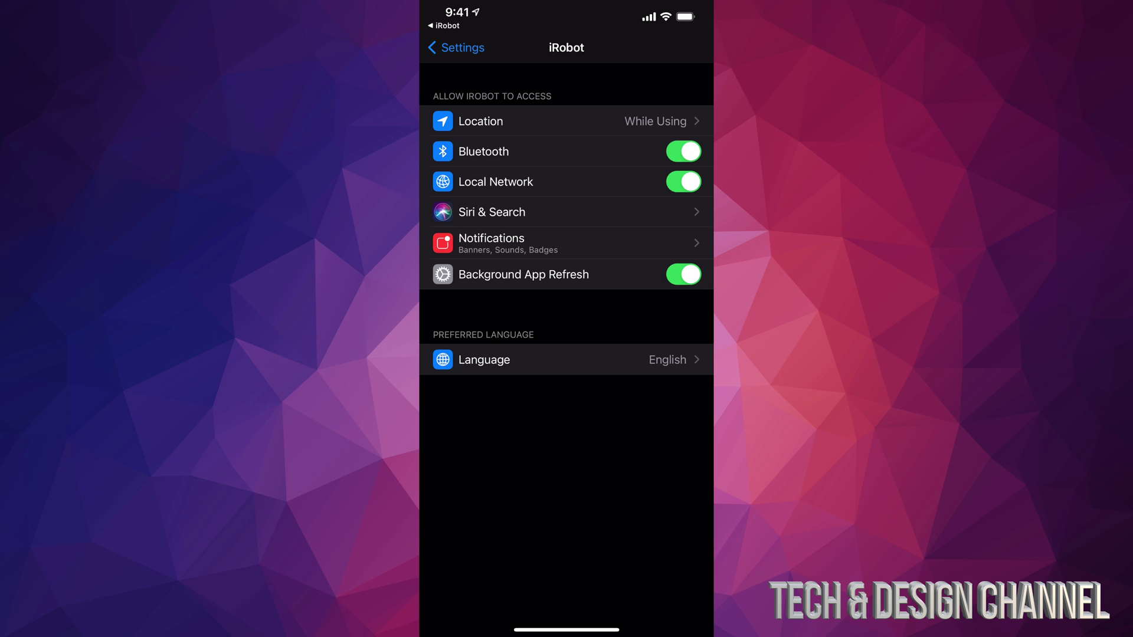
pyautogui.click(507, 242)
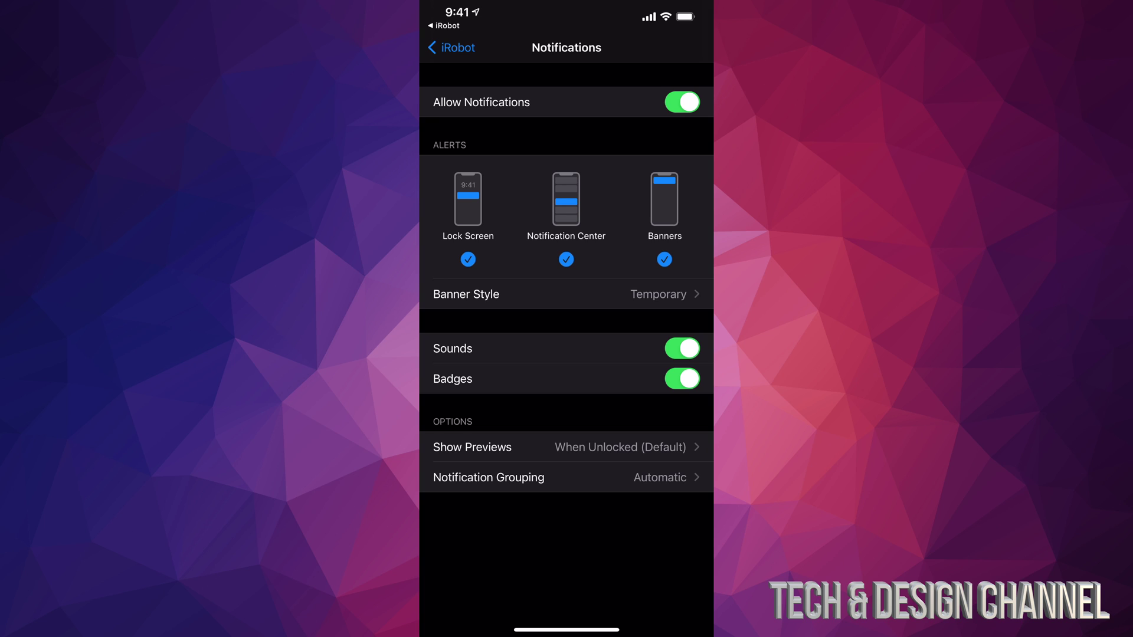
pyautogui.click(451, 47)
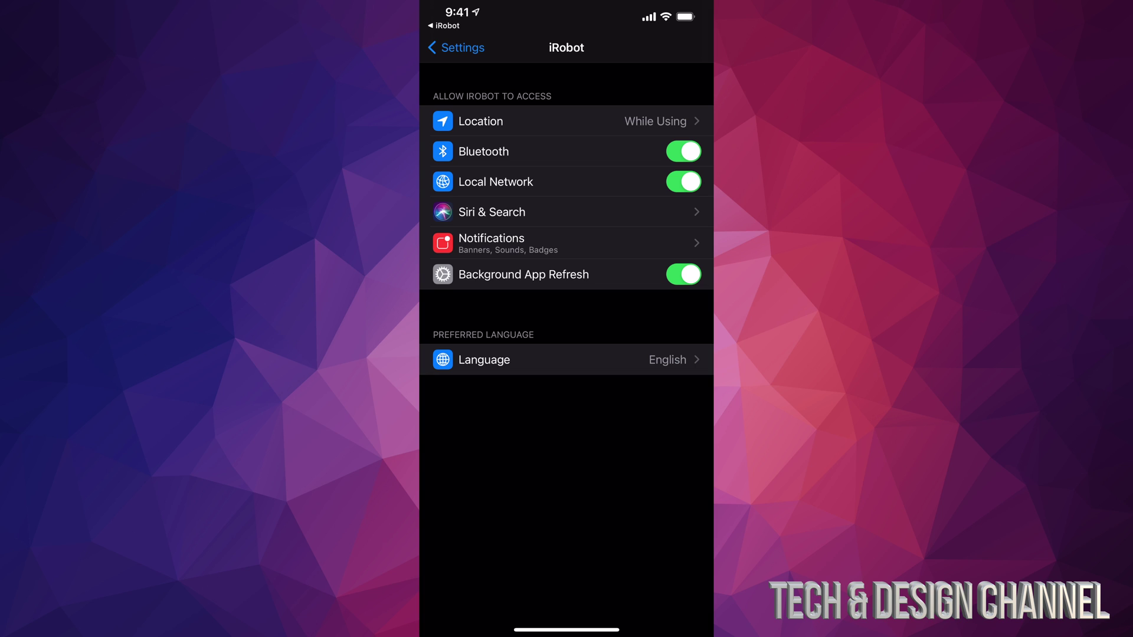
pyautogui.moveTo(567, 629); pyautogui.dragTo(567, 383)
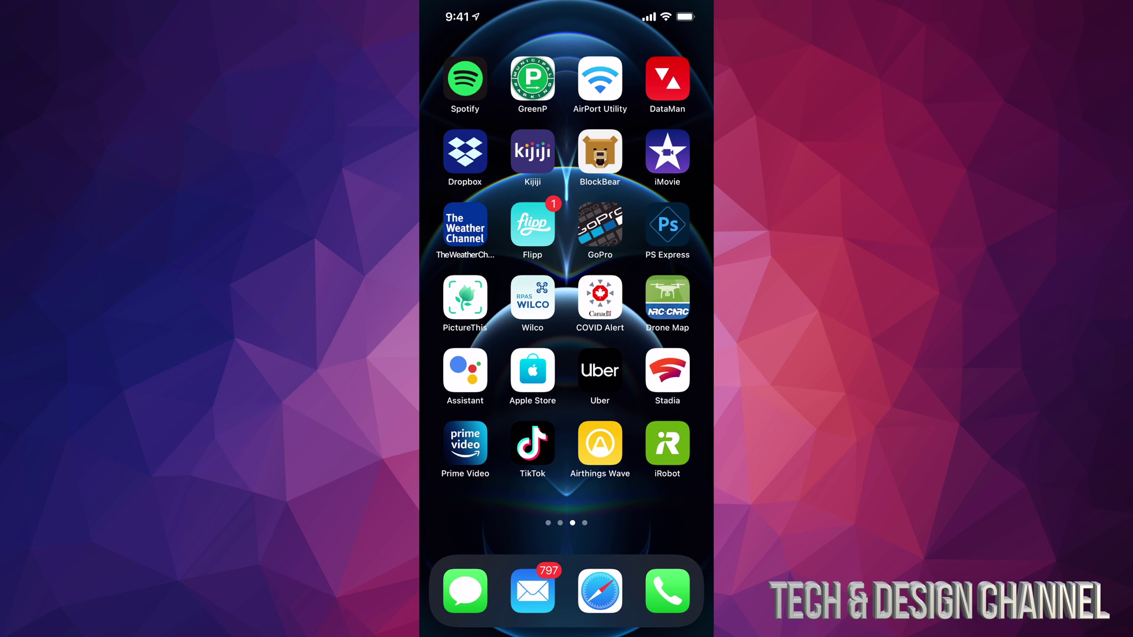
# - Reopen iRobot and continue past Local Network Access and Charging Station Placement
pyautogui.click(667, 443)
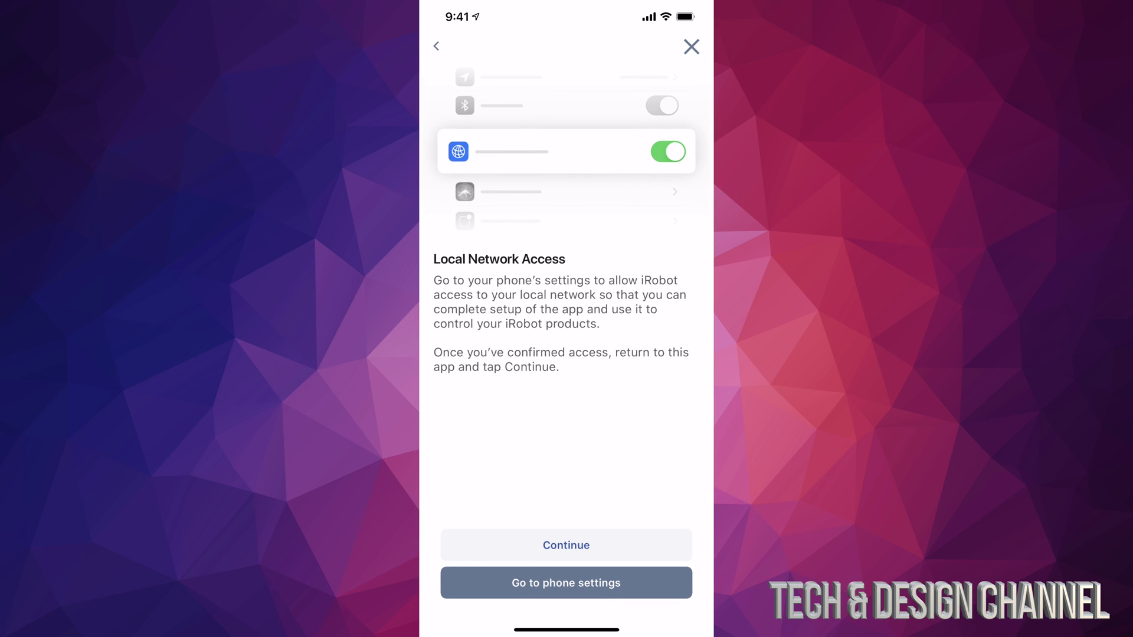
pyautogui.click(566, 545)
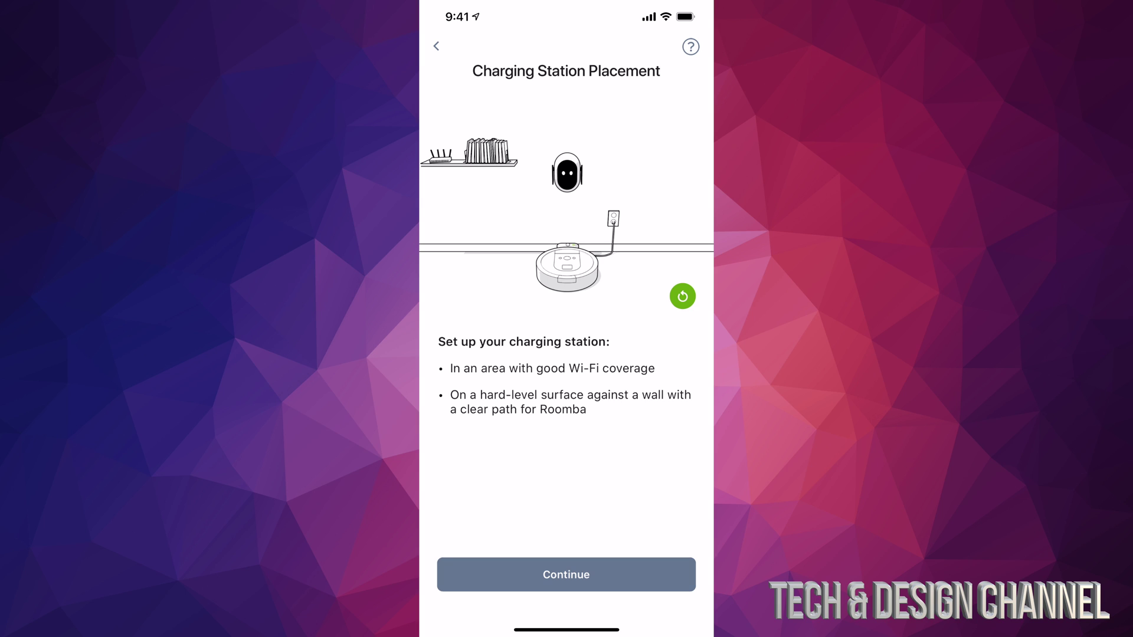
pyautogui.click(565, 574)
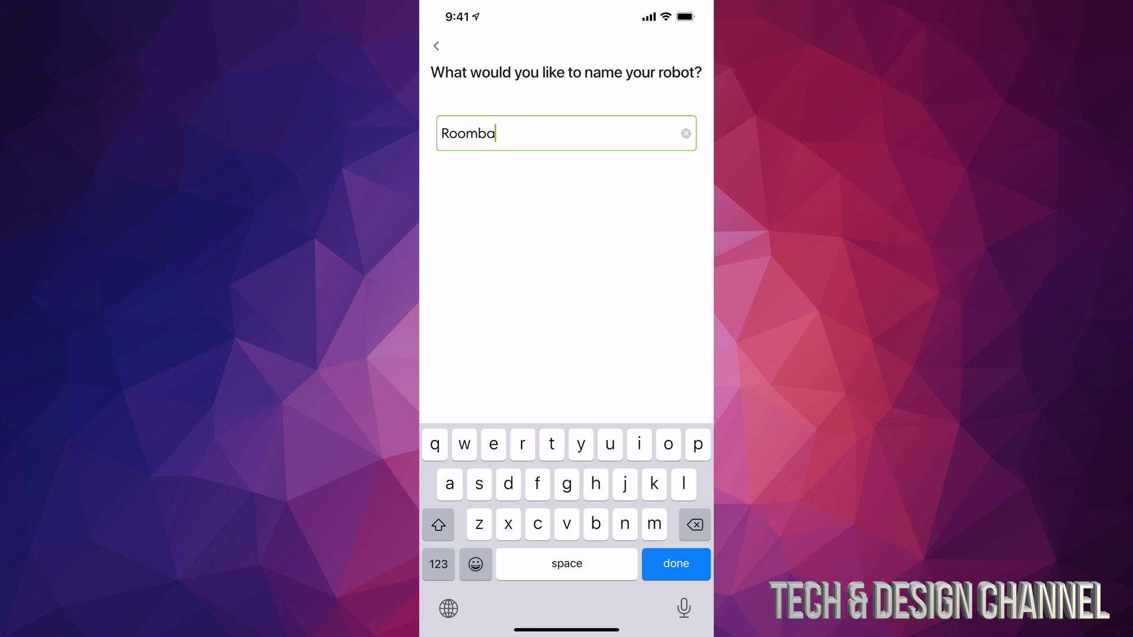
# - Confirm 'Roomba' as the robot's name
pyautogui.press('Home')
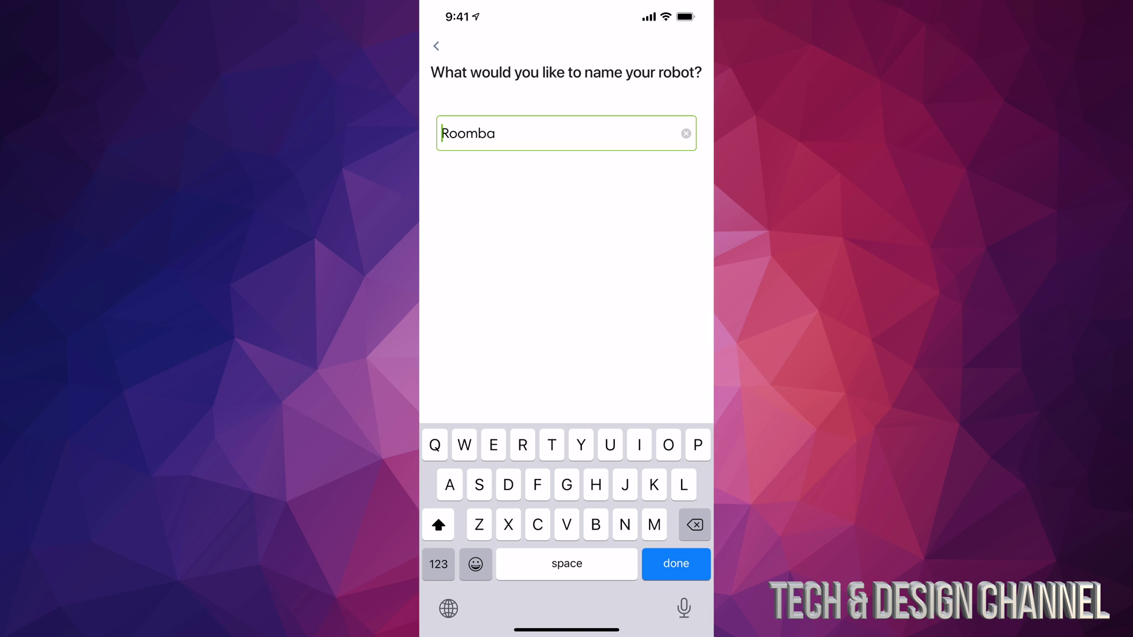
pyautogui.click(676, 563)
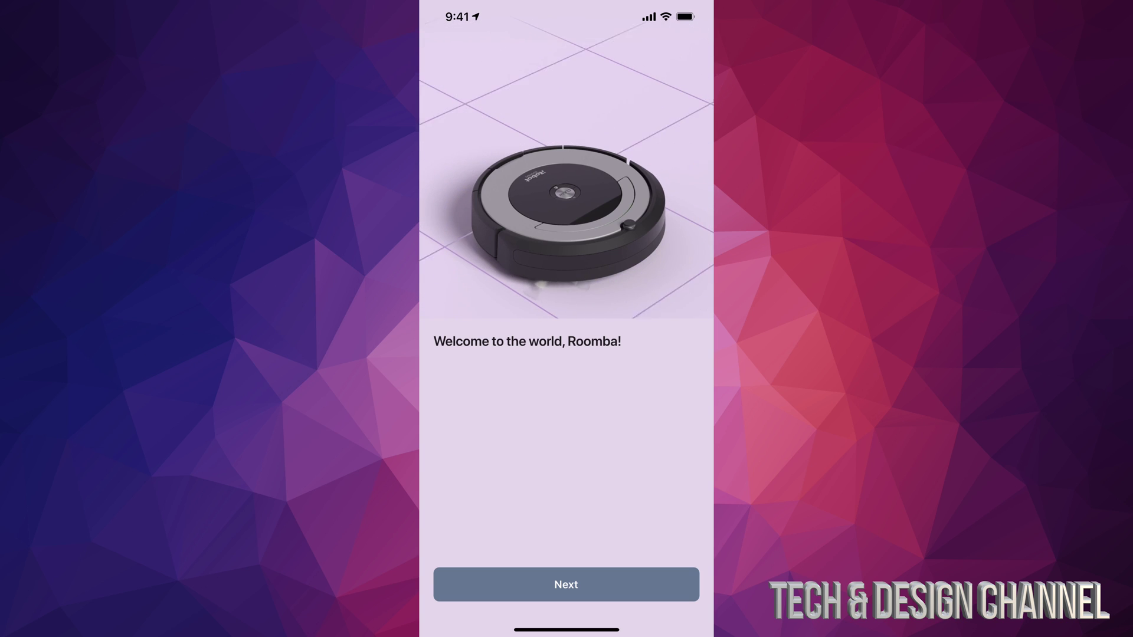
# - Move past the welcome screen and start Roomba's software update
pyautogui.click(566, 584)
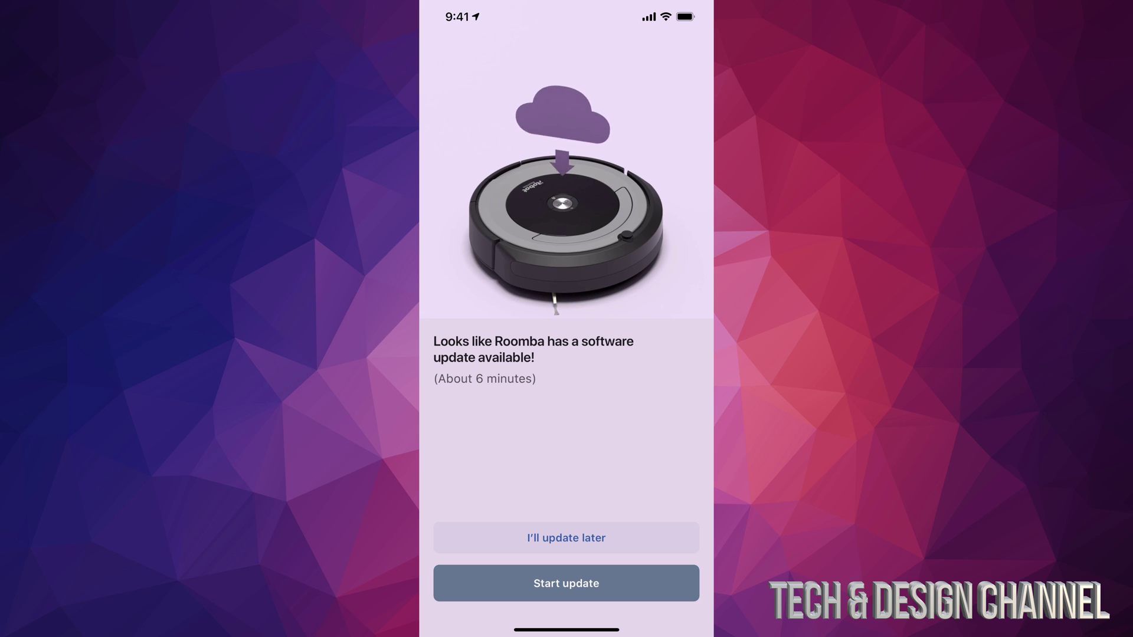
pyautogui.click(565, 583)
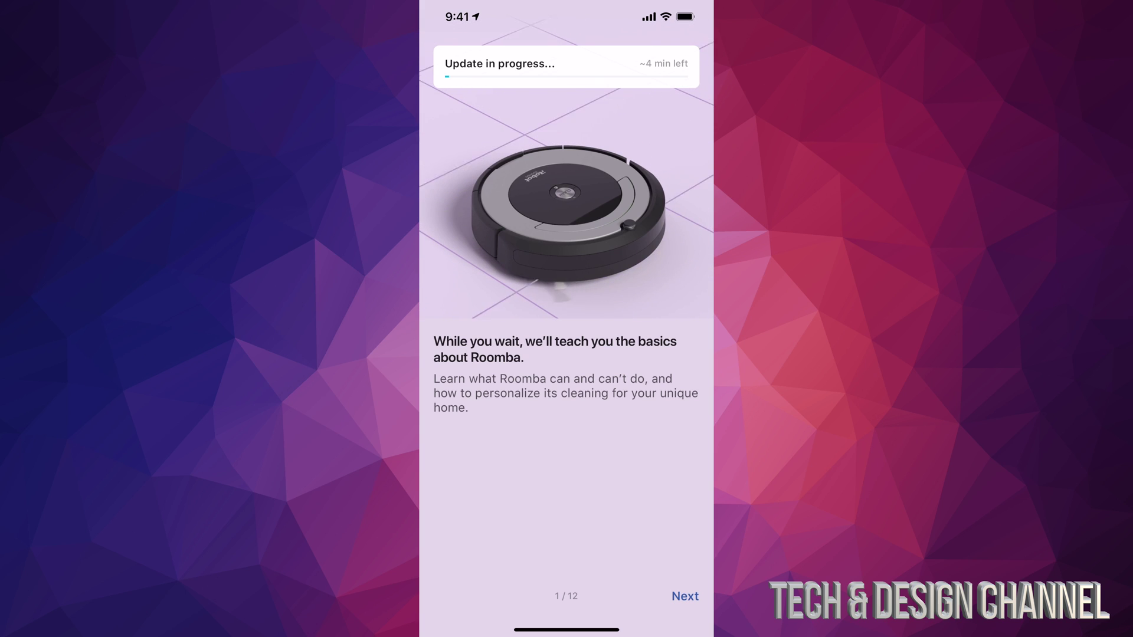
# - Page through the tutorial tips, from Reactive and stairs to app control and maintenance
pyautogui.click(684, 596)
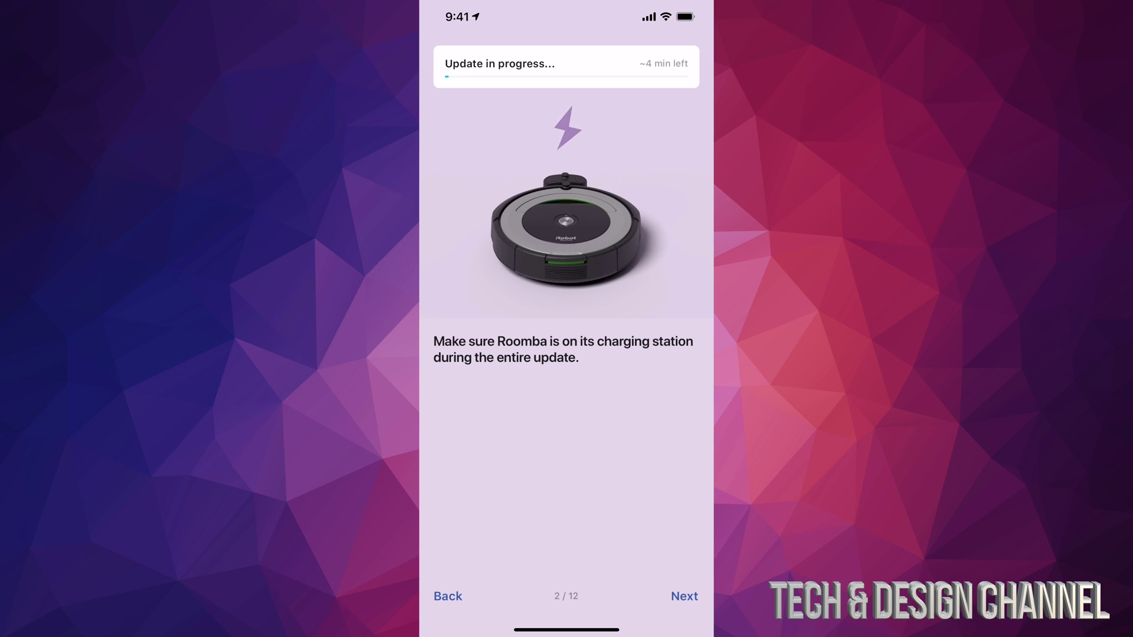
pyautogui.click(684, 596)
pyautogui.click(684, 595)
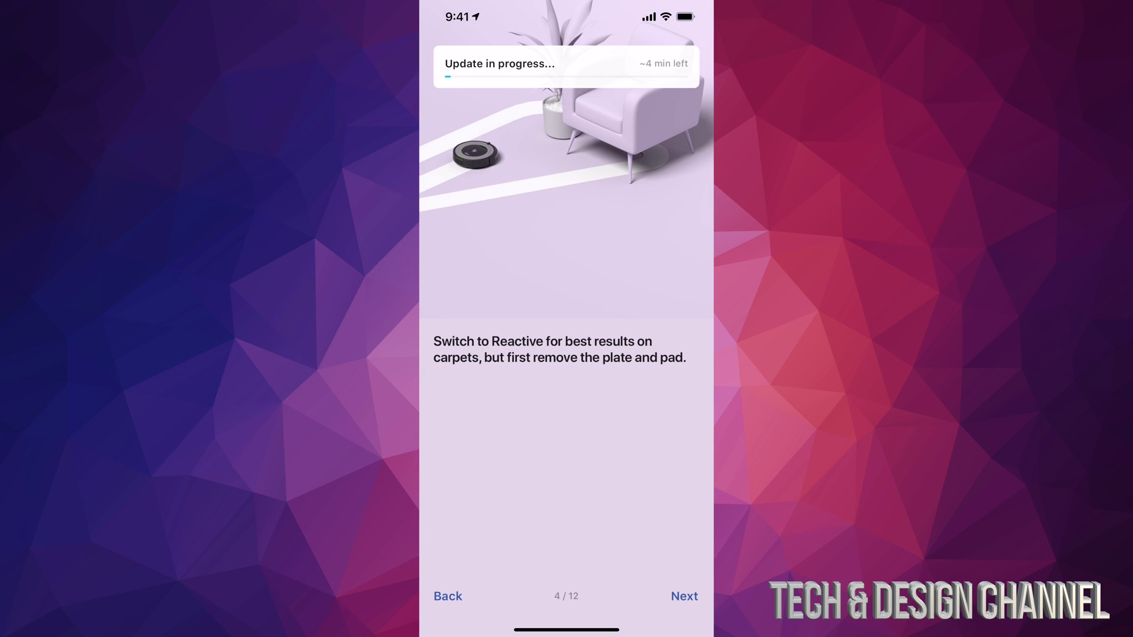
pyautogui.click(684, 596)
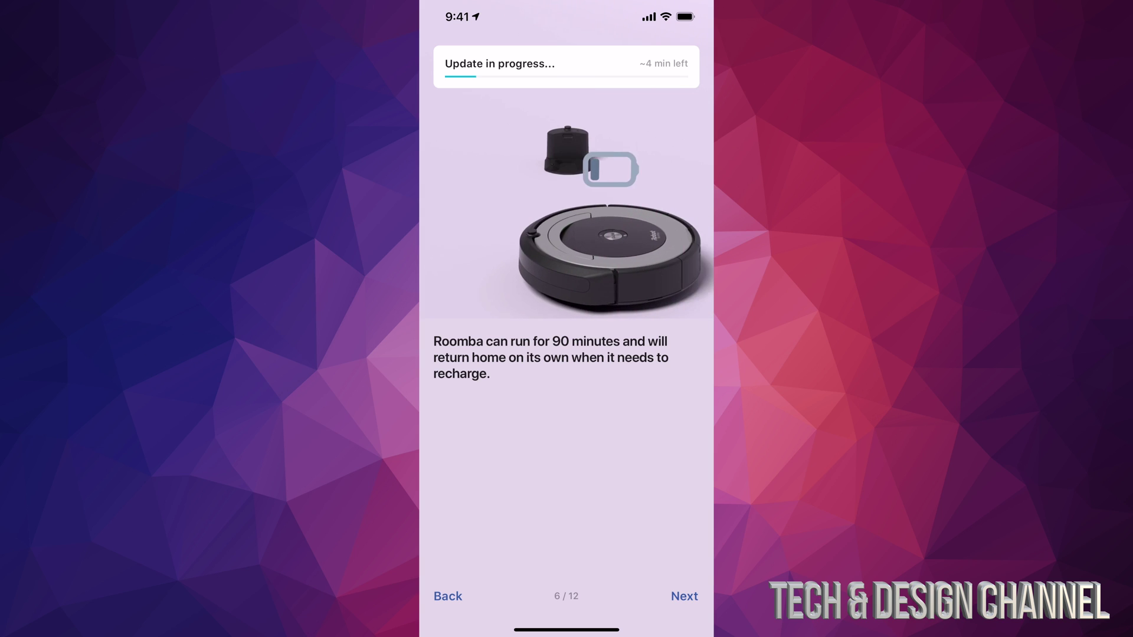
pyautogui.click(684, 596)
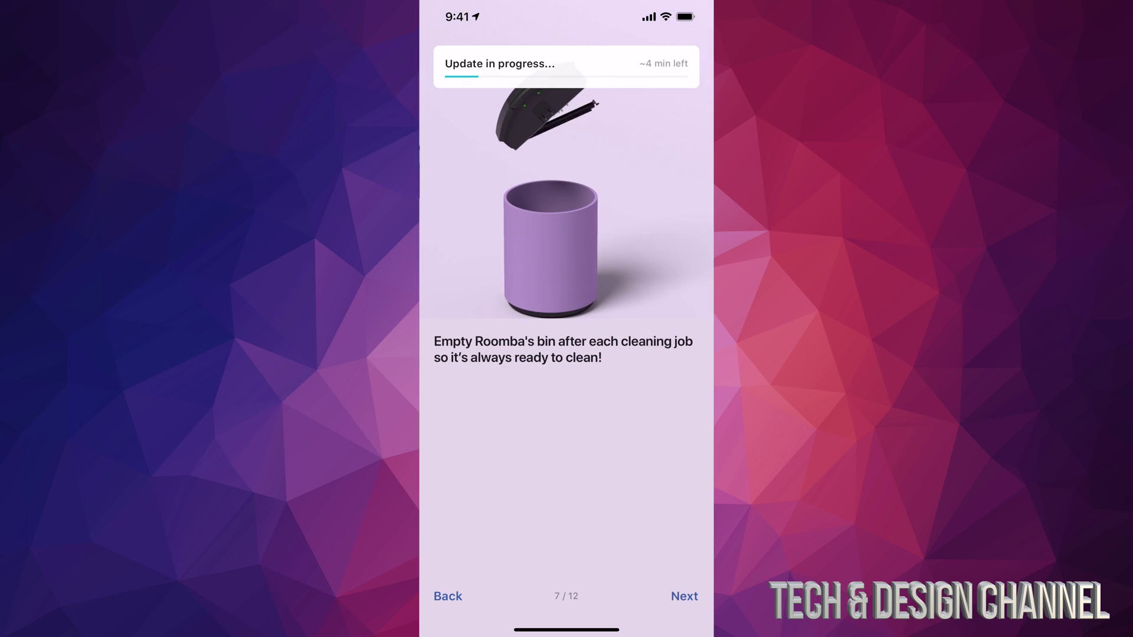
pyautogui.click(684, 596)
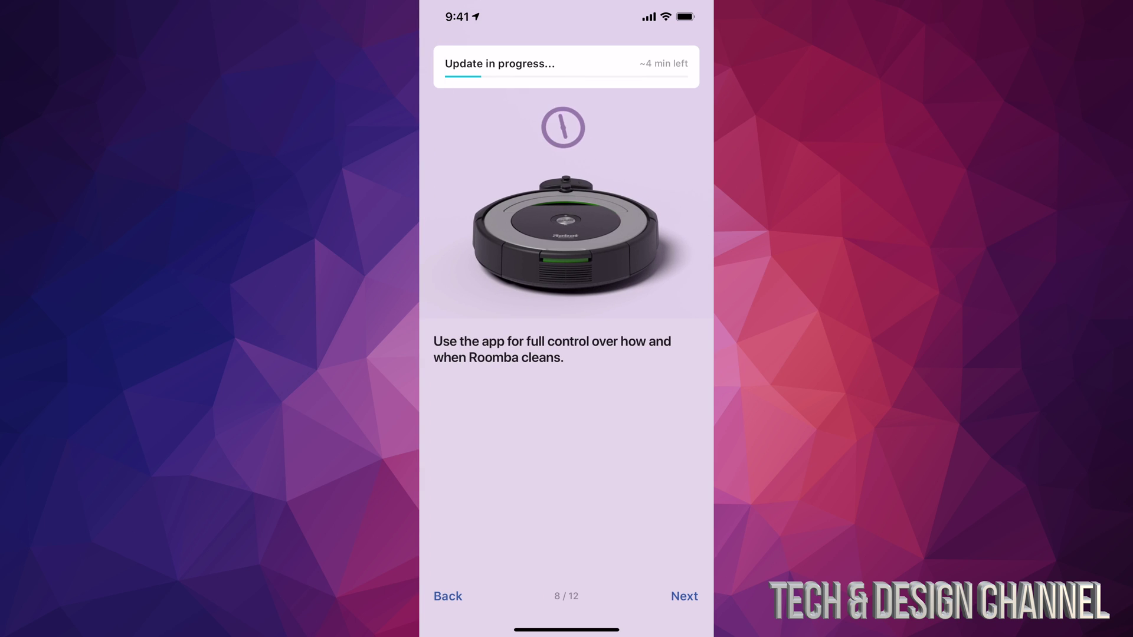
pyautogui.click(683, 596)
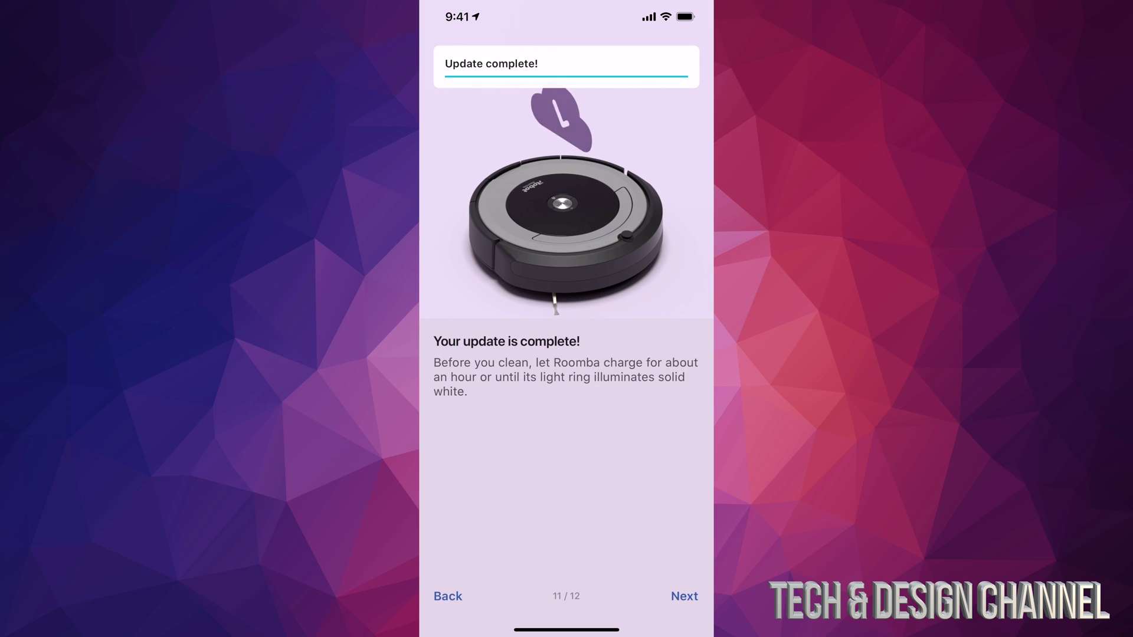
# - Reach the final prep-your-home page (12/12) and finish the tutorial
pyautogui.click(683, 596)
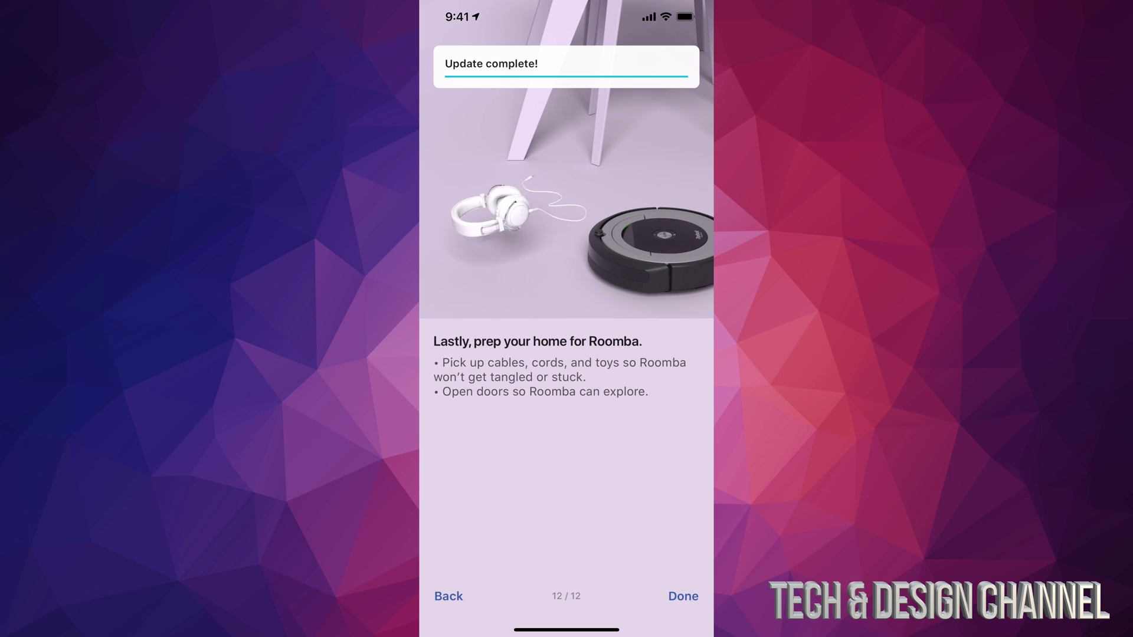
pyautogui.click(683, 596)
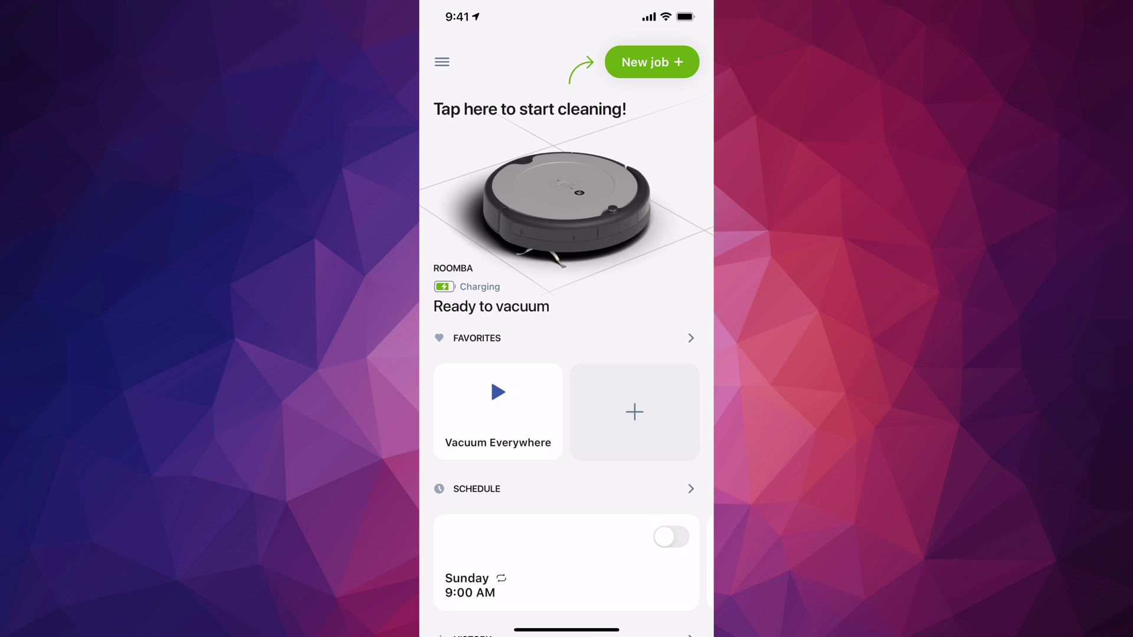
pyautogui.scroll(-5, 566, 330)
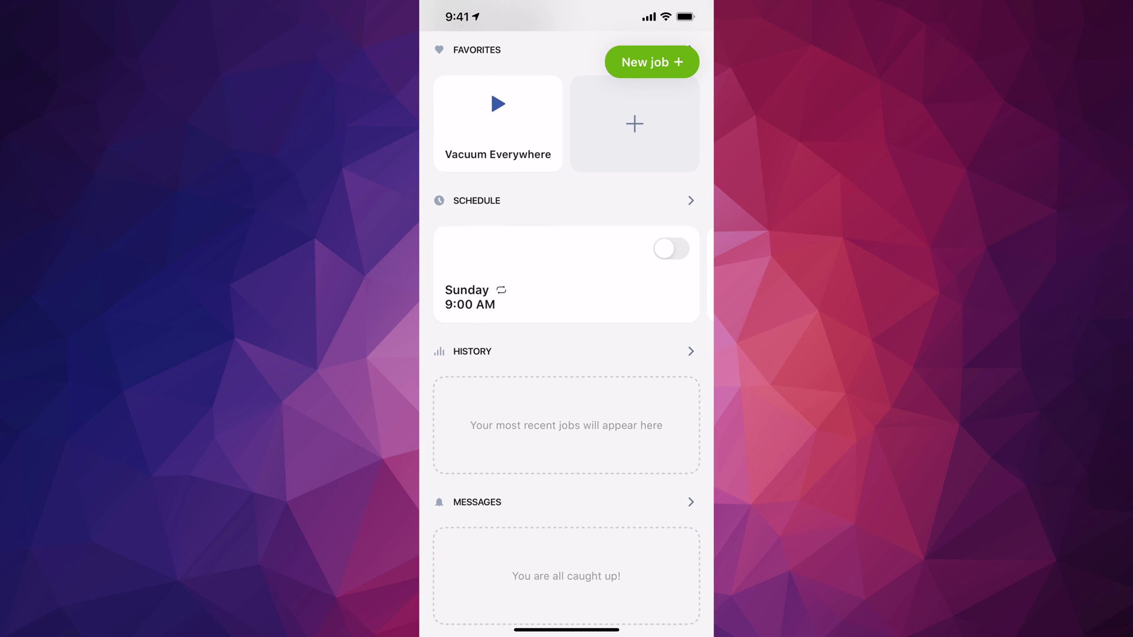
pyautogui.scroll(-3, 566, 330)
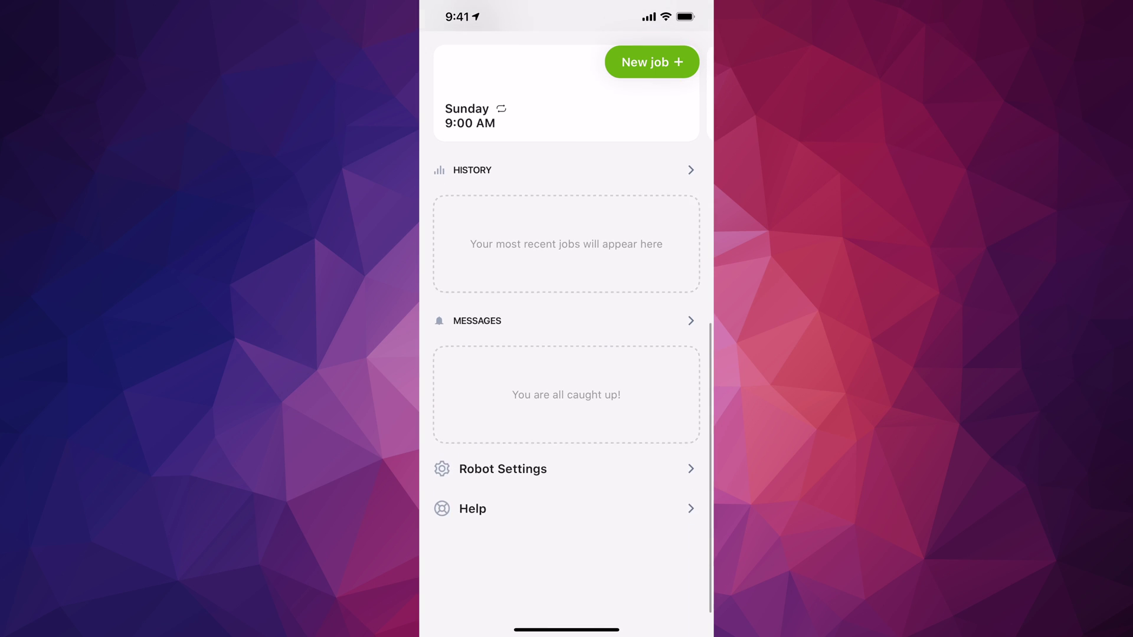
pyautogui.scroll(2, 566, 330)
pyautogui.scroll(6, 566, 330)
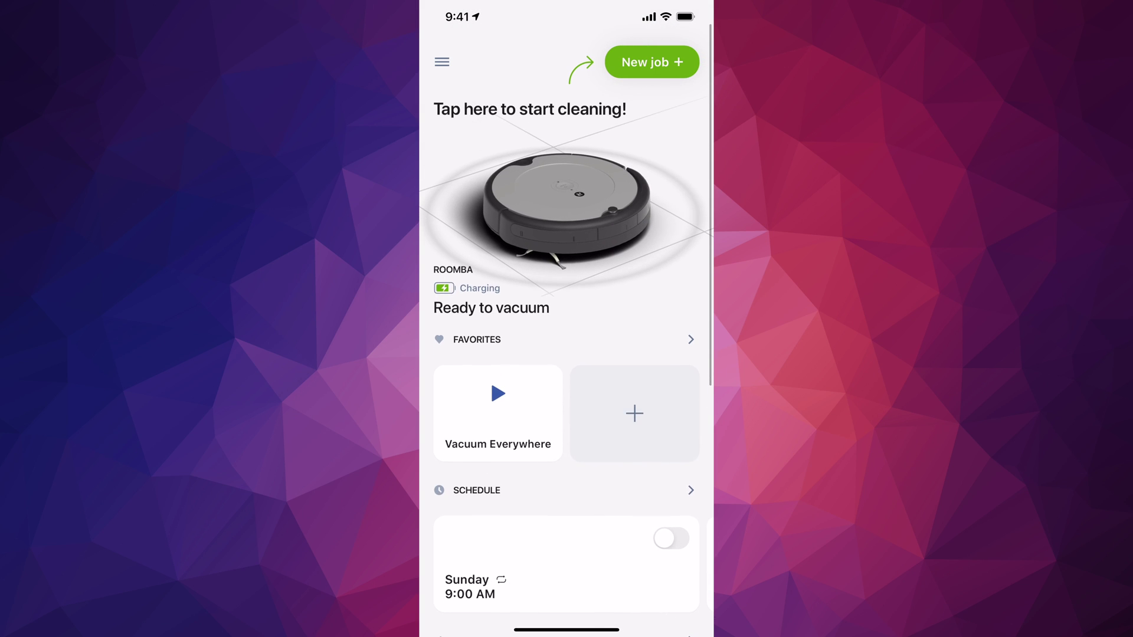